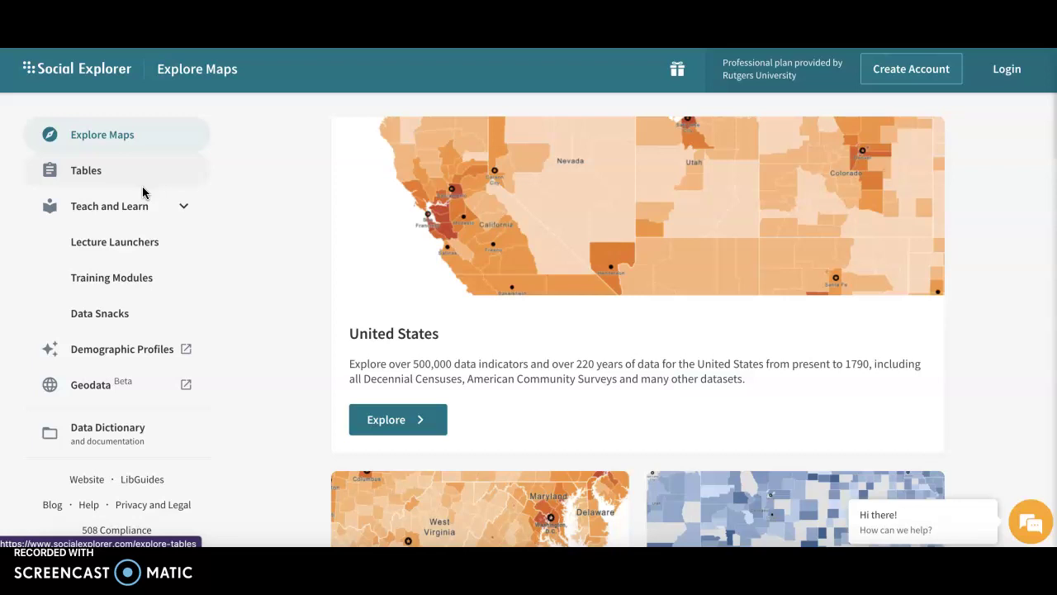
# Show the Explore Maps collection and scroll through the available map collections
pyautogui.click(135, 141)
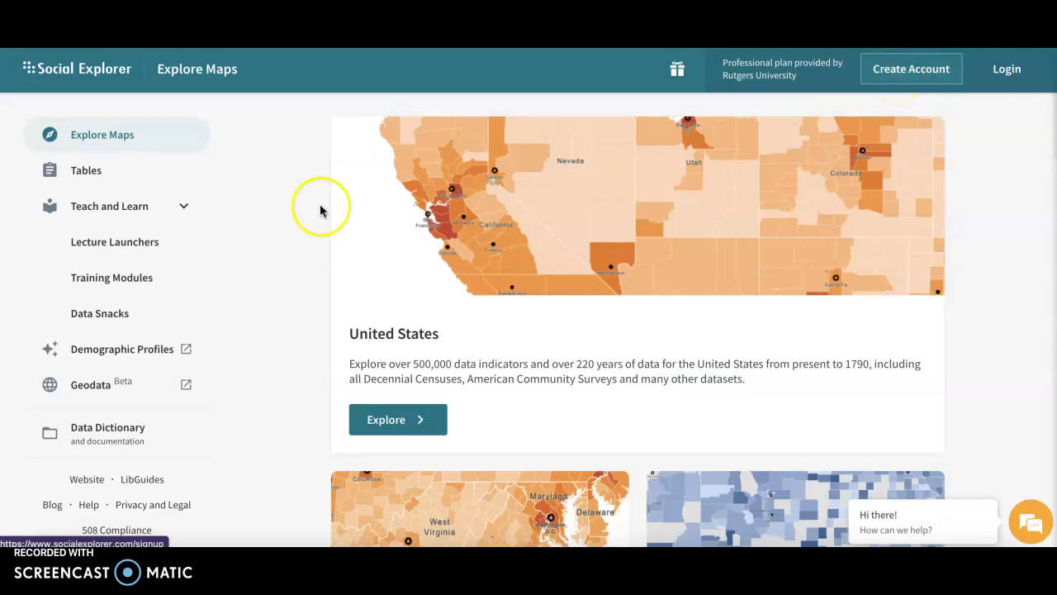
pyautogui.scroll(-1, 432, 353)
pyautogui.scroll(-2, 432, 353)
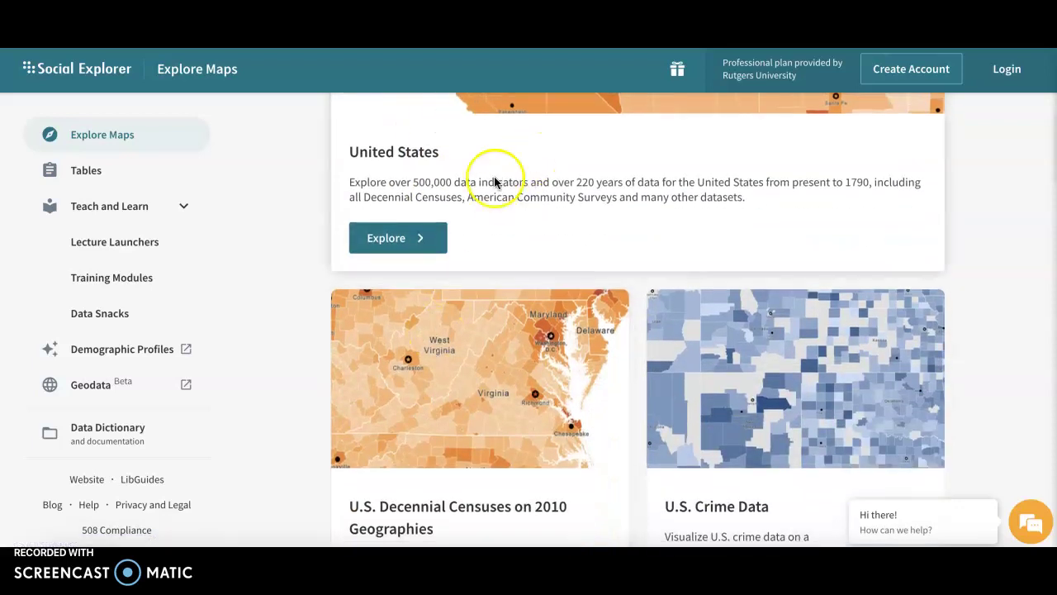
pyautogui.scroll(3, 571, 190)
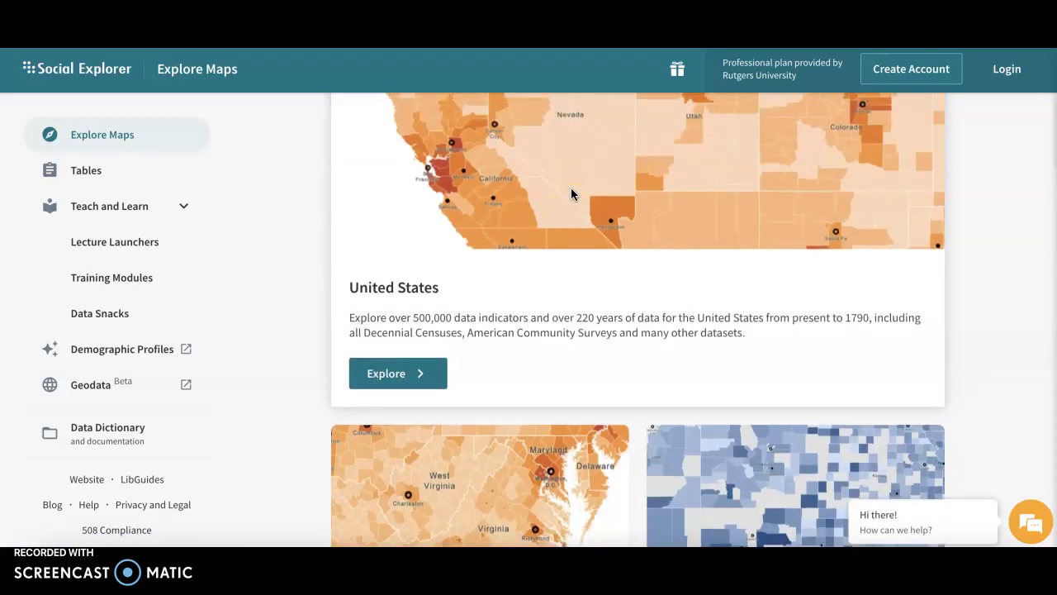
pyautogui.scroll(-4, 570, 190)
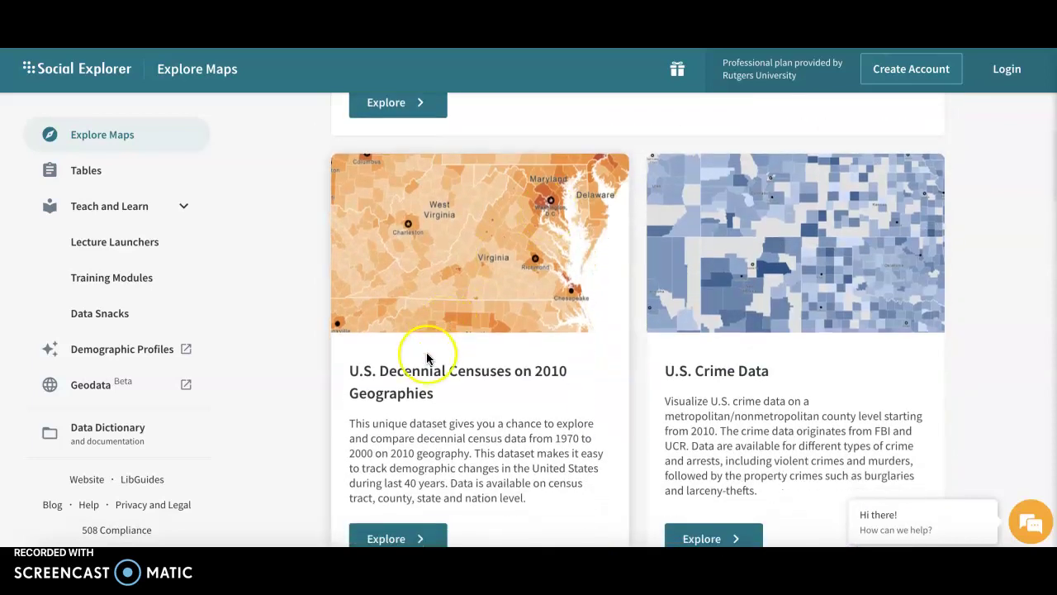
pyautogui.scroll(-1, 426, 356)
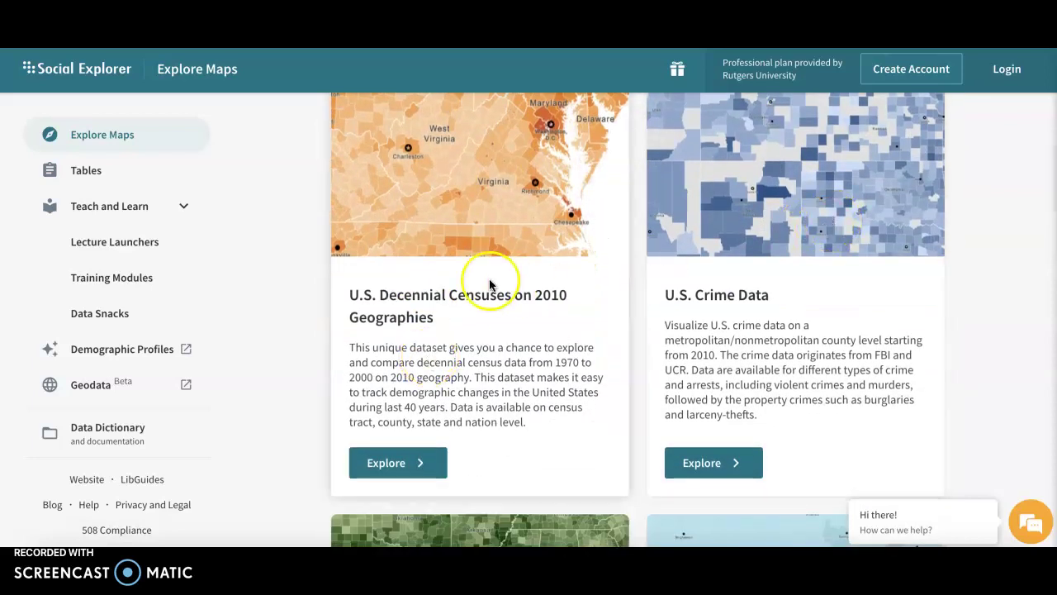
pyautogui.scroll(3, 488, 278)
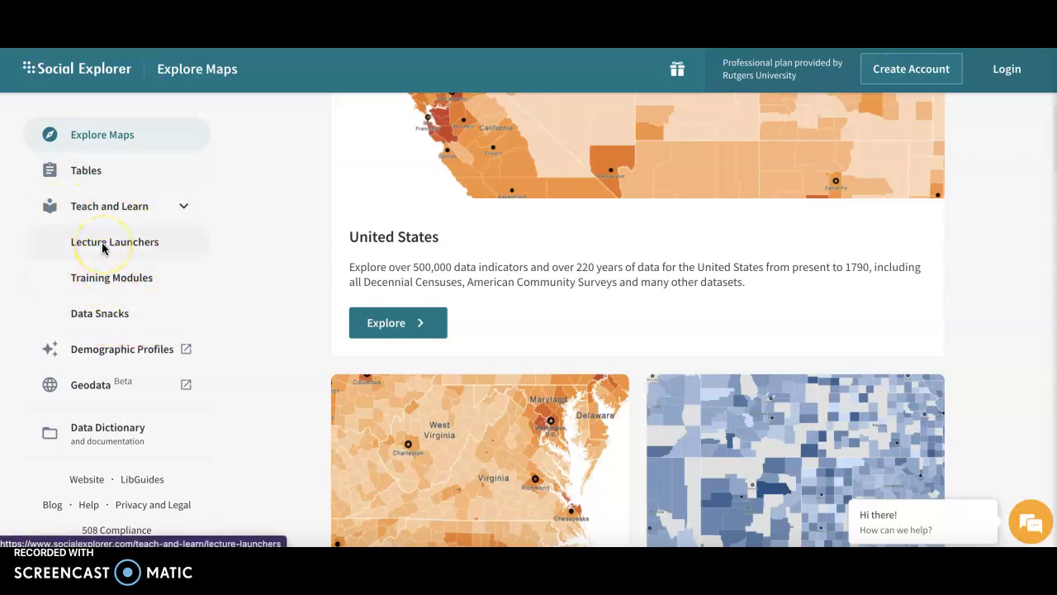
pyautogui.scroll(2, 643, 295)
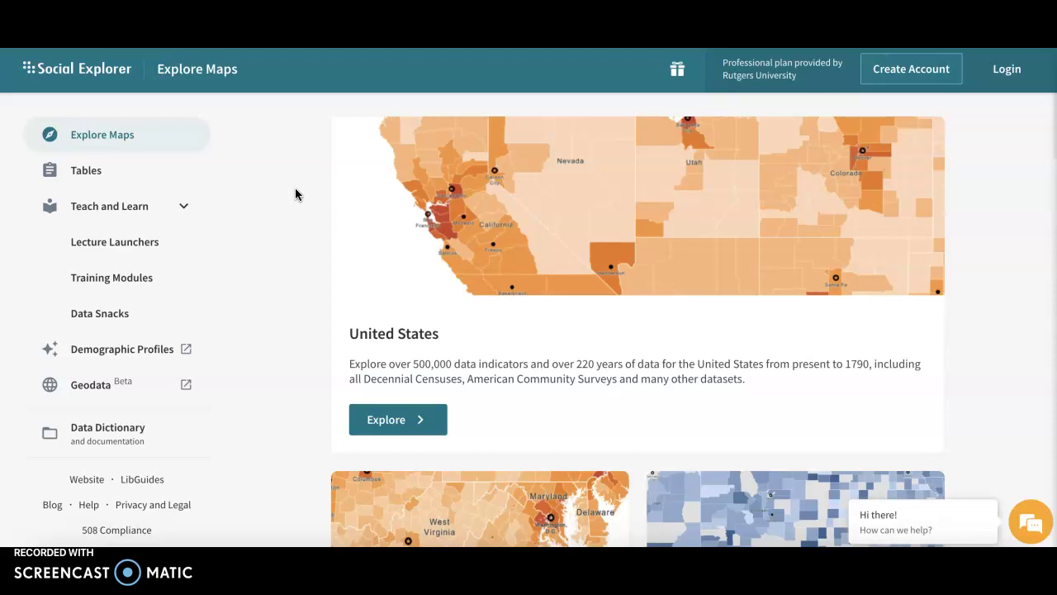
# Open the United States density map; review geography levels, shaded/bubble/dot options and colour palettes
pyautogui.click(382, 410)
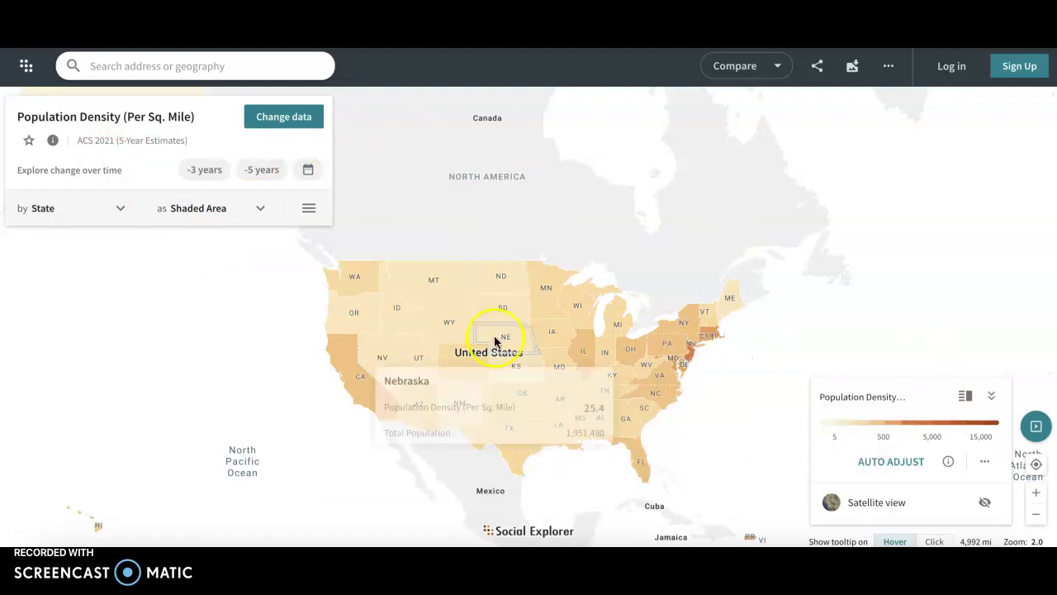
pyautogui.click(104, 213)
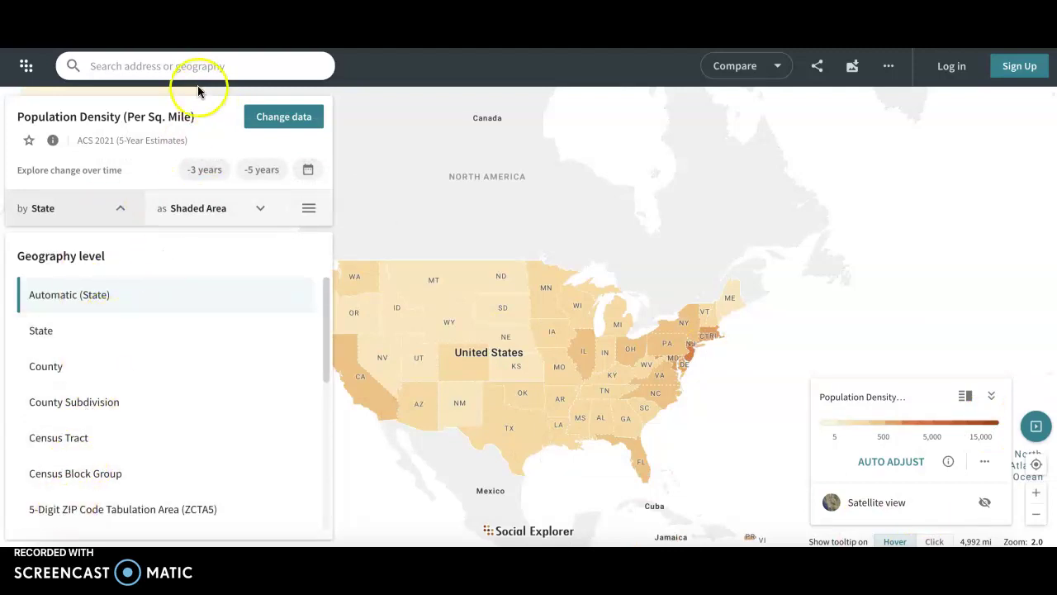
pyautogui.click(253, 206)
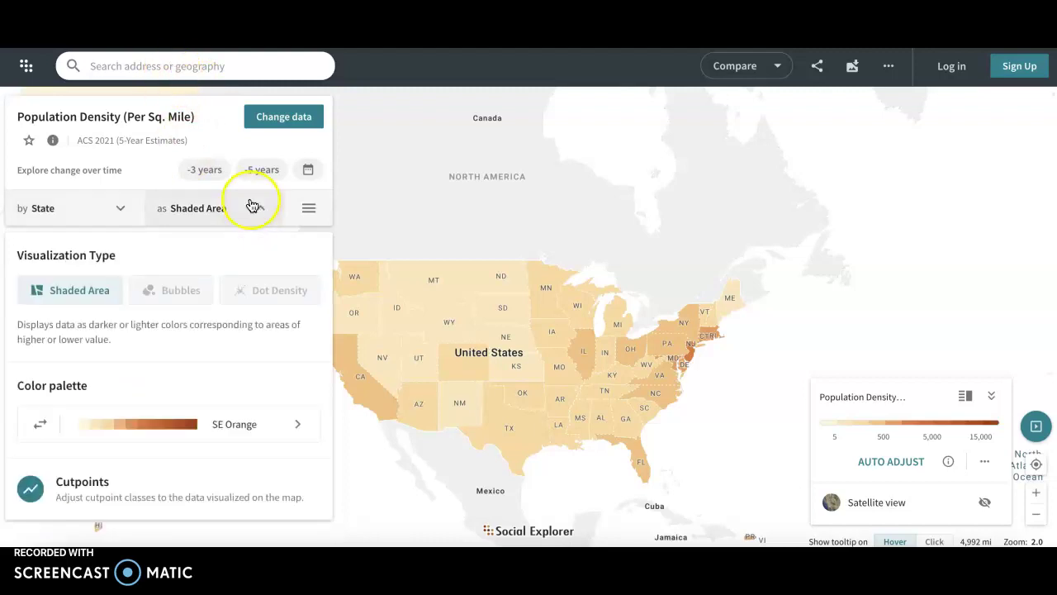
pyautogui.click(79, 290)
pyautogui.click(161, 290)
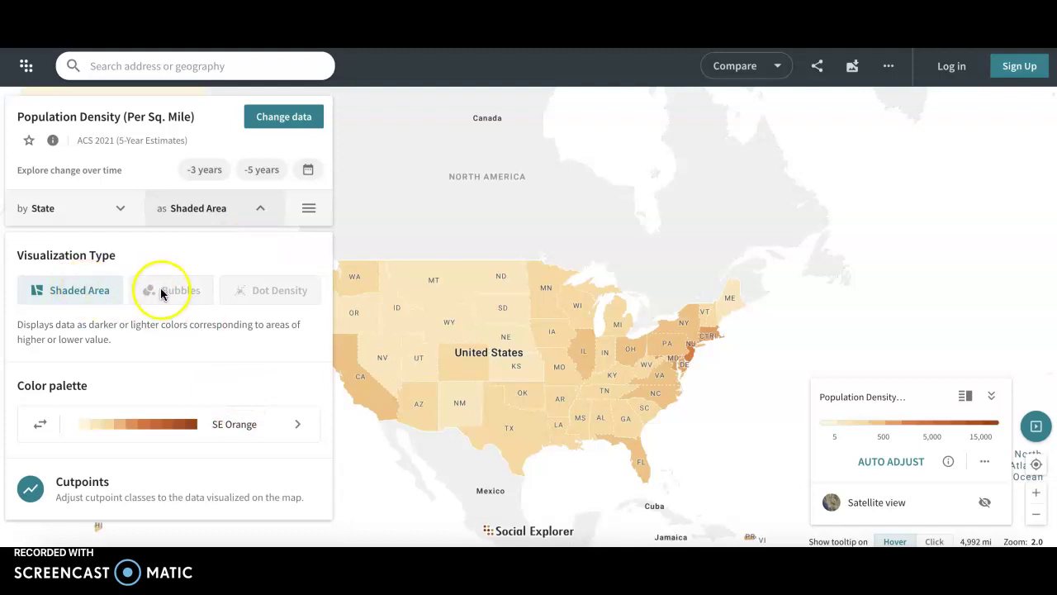
pyautogui.click(245, 277)
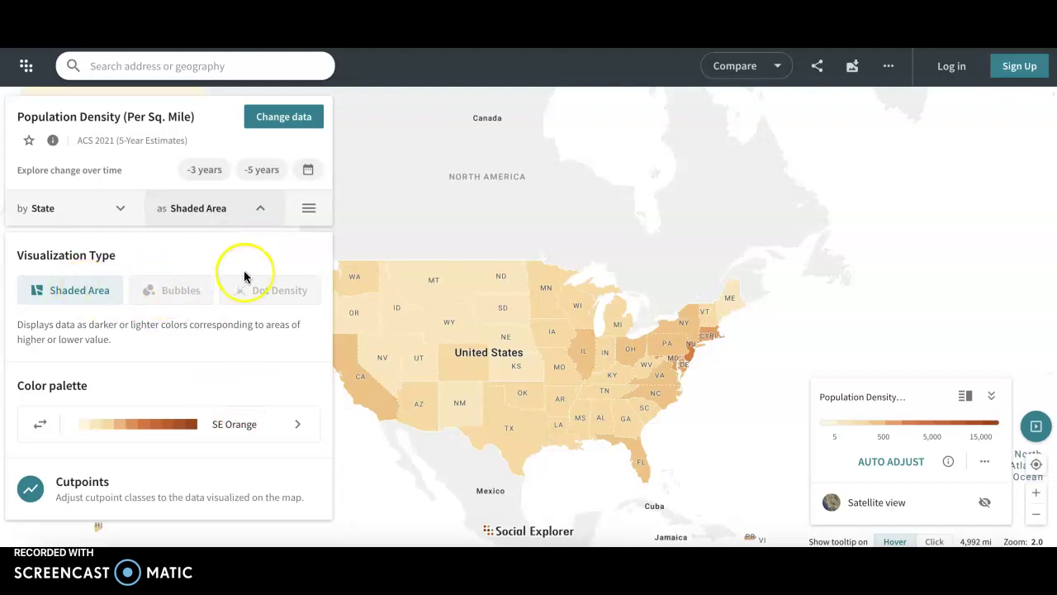
pyautogui.click(245, 421)
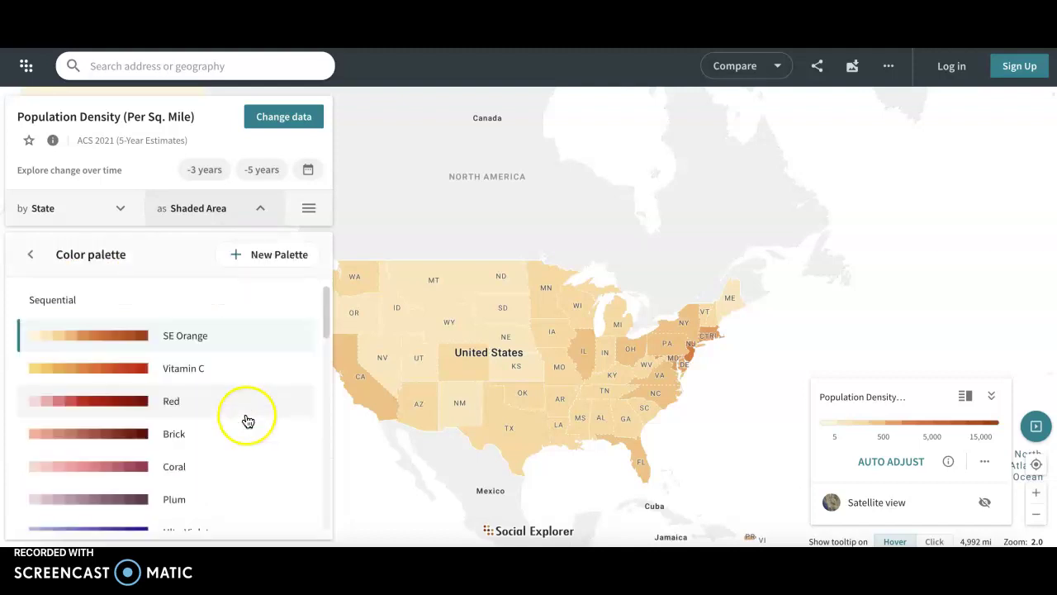
# Open the data variable browser and scroll through its categories
pyautogui.click(283, 117)
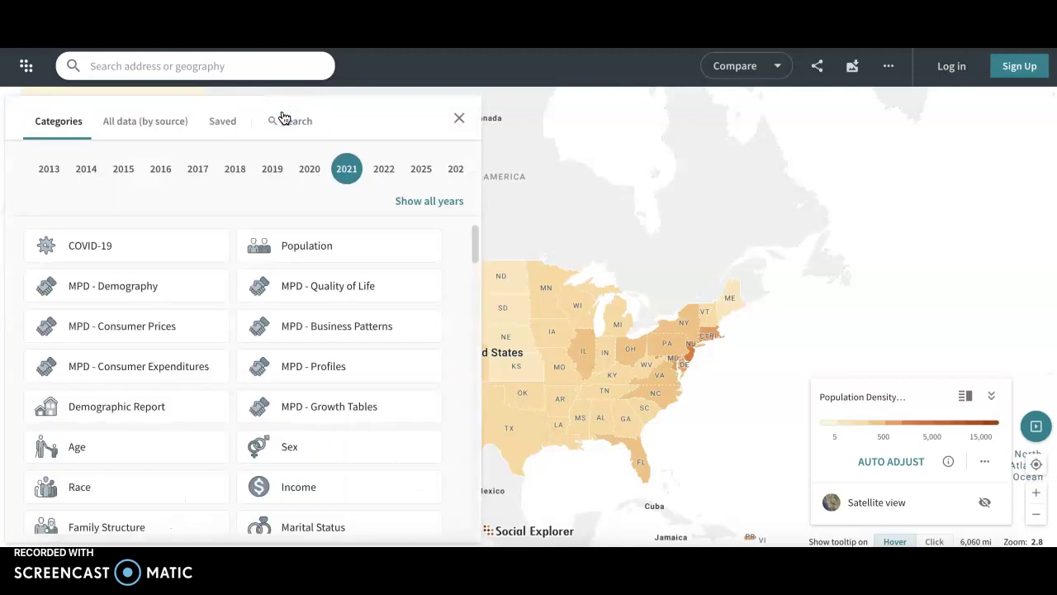
pyautogui.scroll(-3, 272, 399)
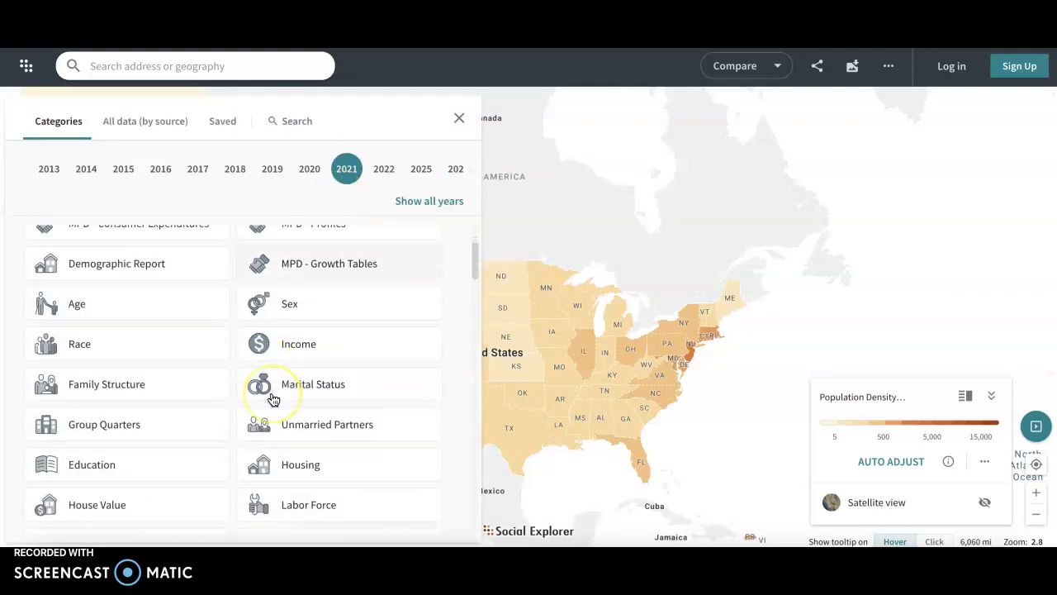
pyautogui.scroll(-6, 272, 399)
pyautogui.scroll(9, 273, 398)
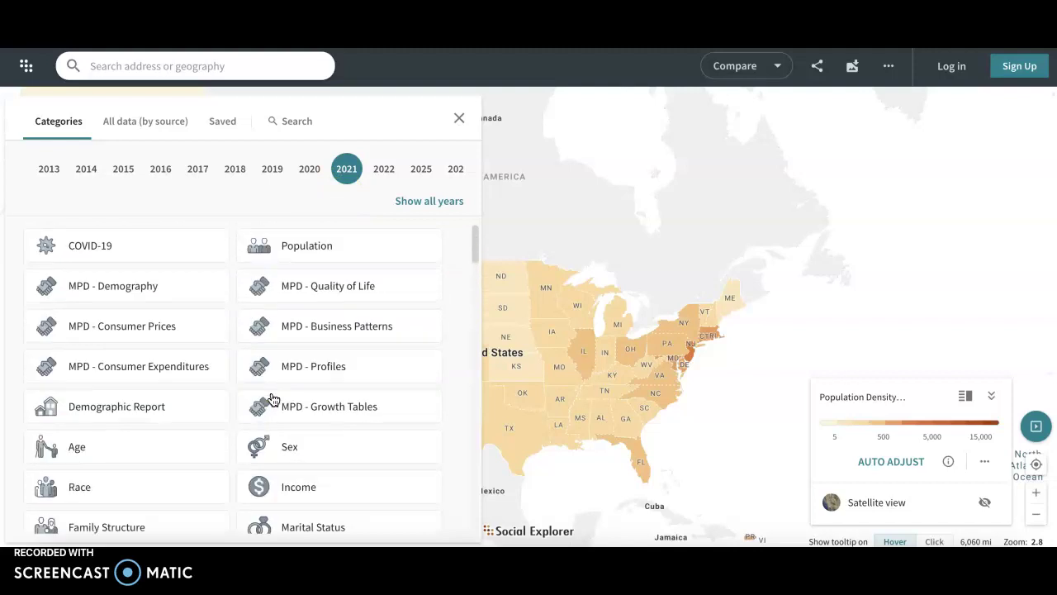
# View the 2019 data categories, then close the panel and show the Compare view choices
pyautogui.click(276, 169)
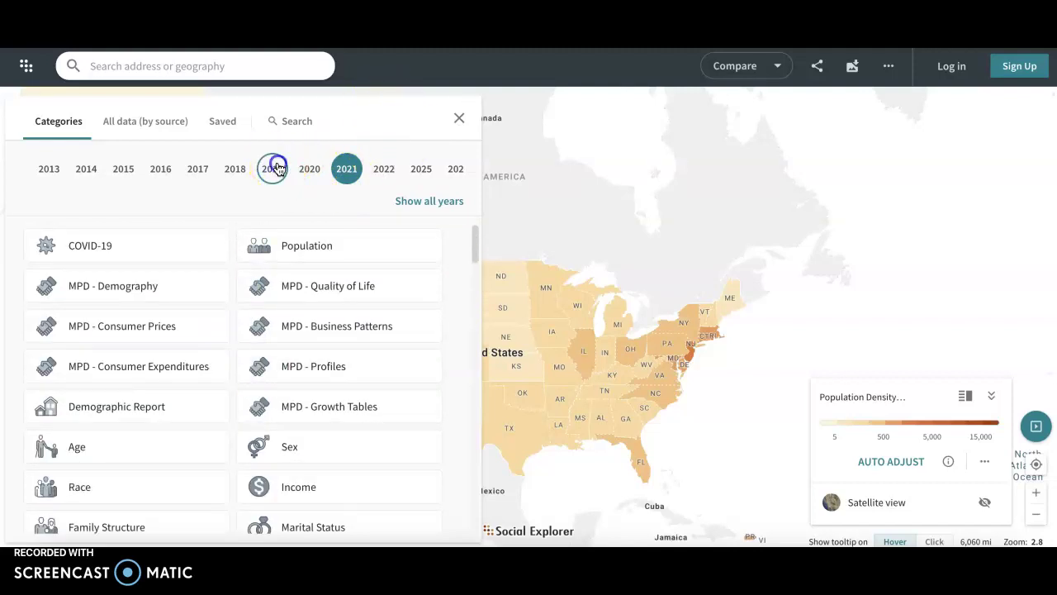
pyautogui.scroll(-3, 146, 338)
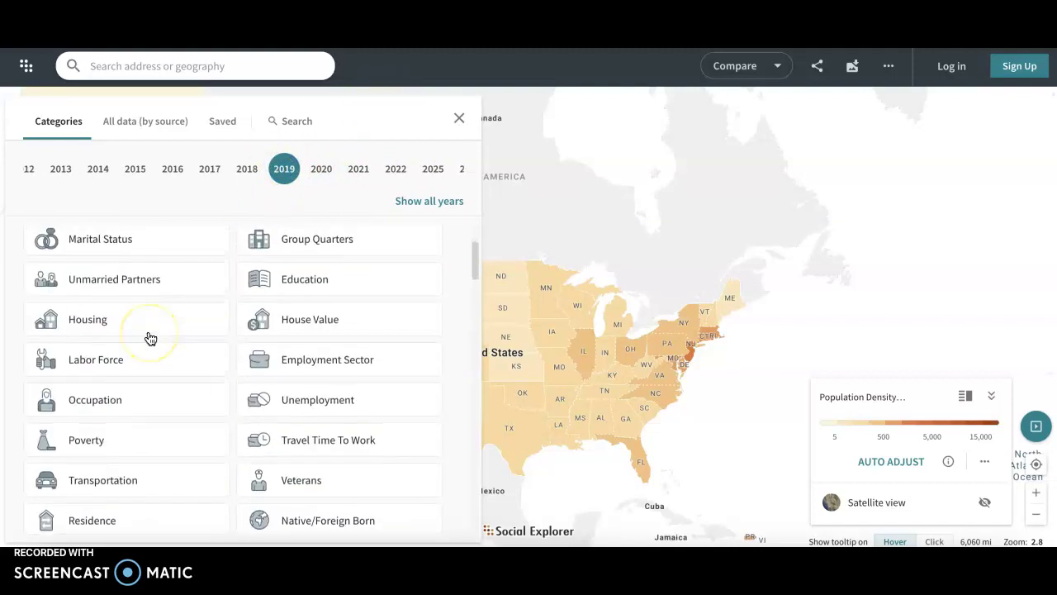
pyautogui.scroll(3, 146, 337)
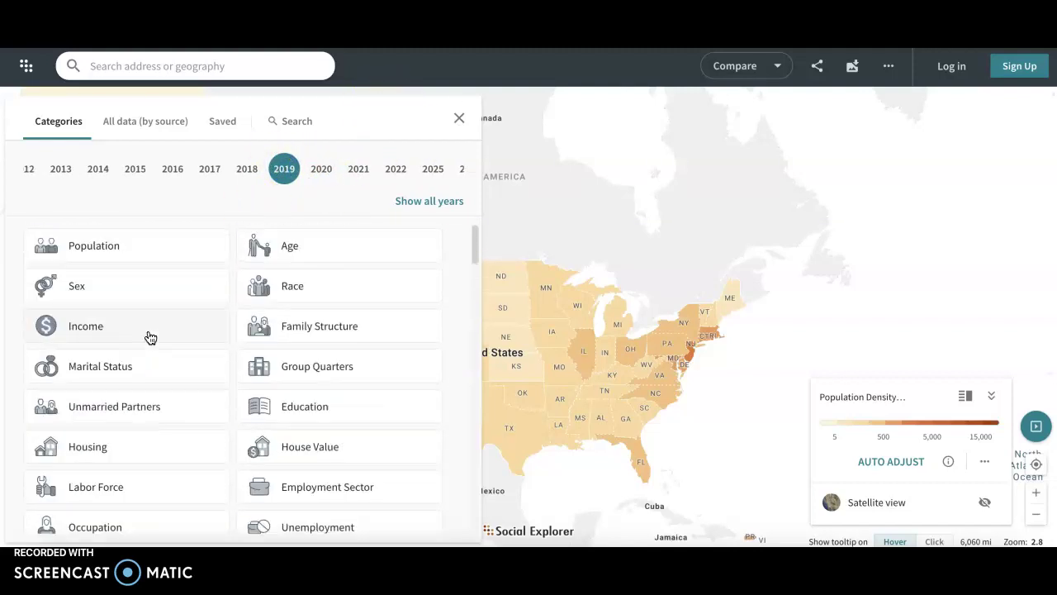
pyautogui.click(460, 120)
pyautogui.click(737, 66)
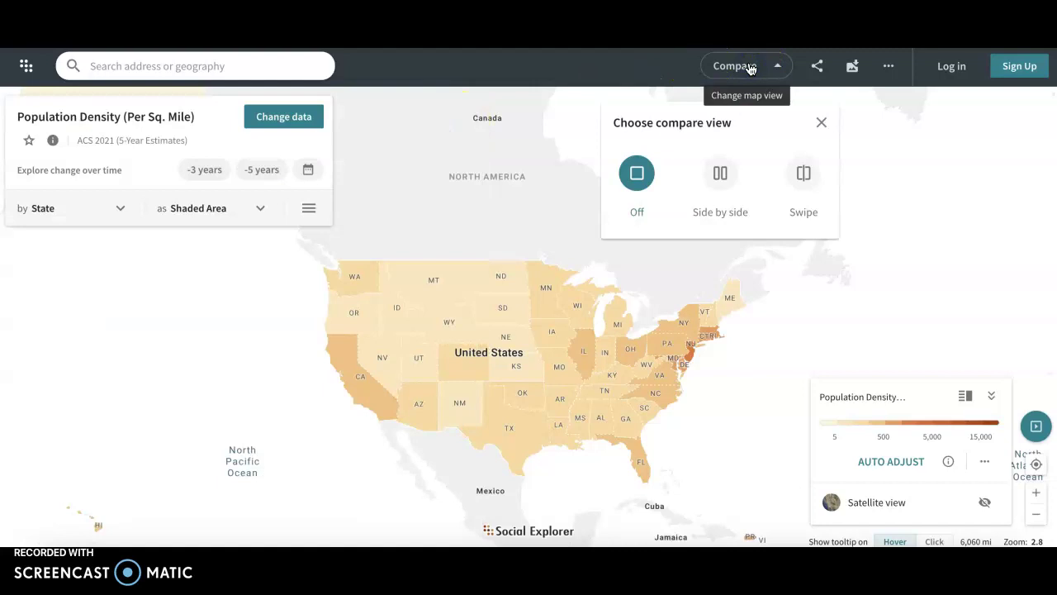
# Close the compare dialog and review the map tools: Create report, Mask map data, Map layers
pyautogui.click(702, 175)
pyautogui.click(777, 71)
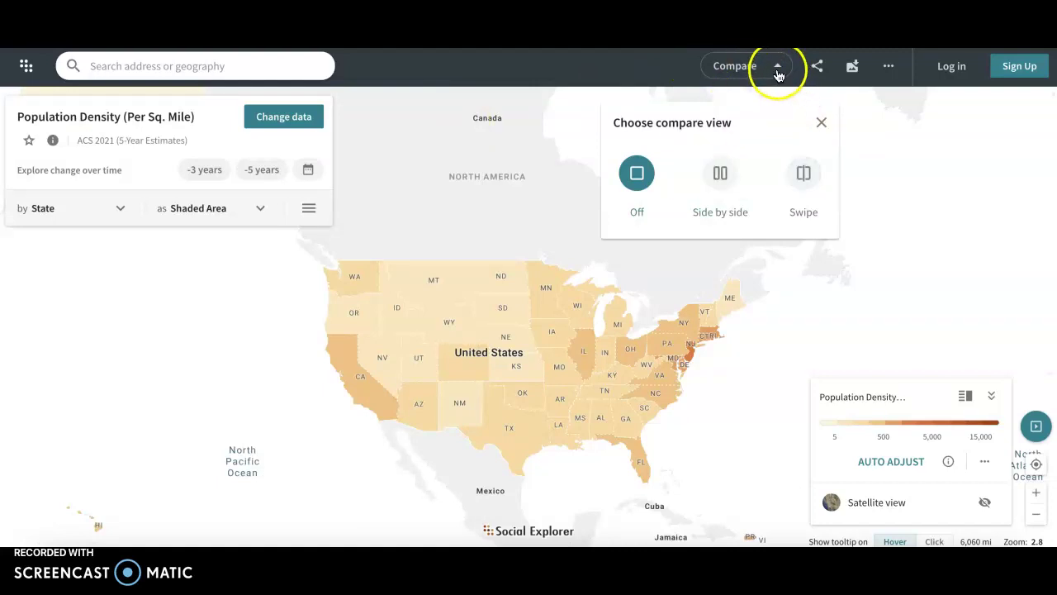
pyautogui.click(314, 207)
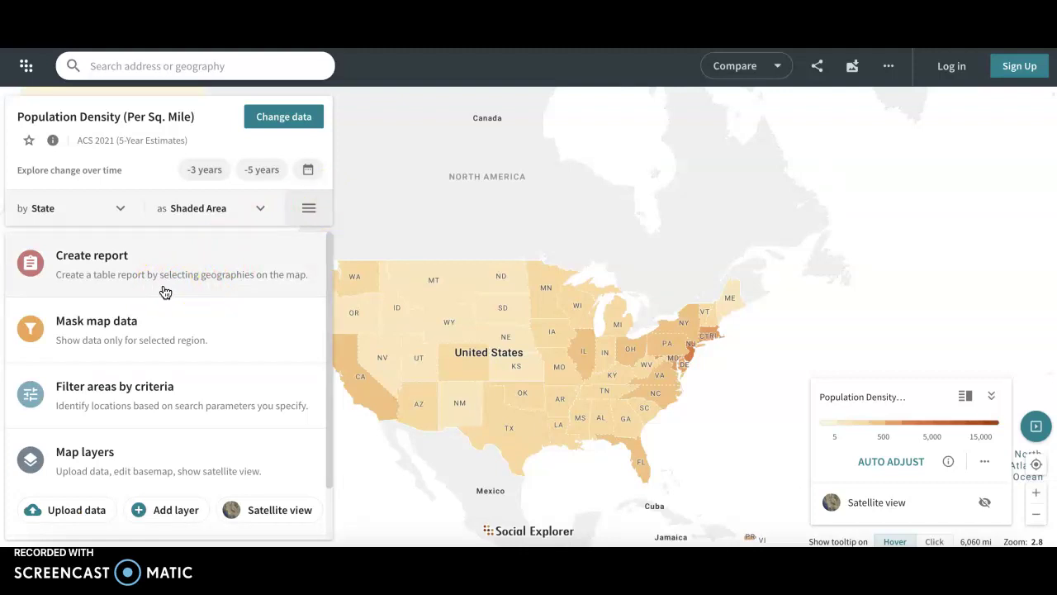
pyautogui.click(178, 342)
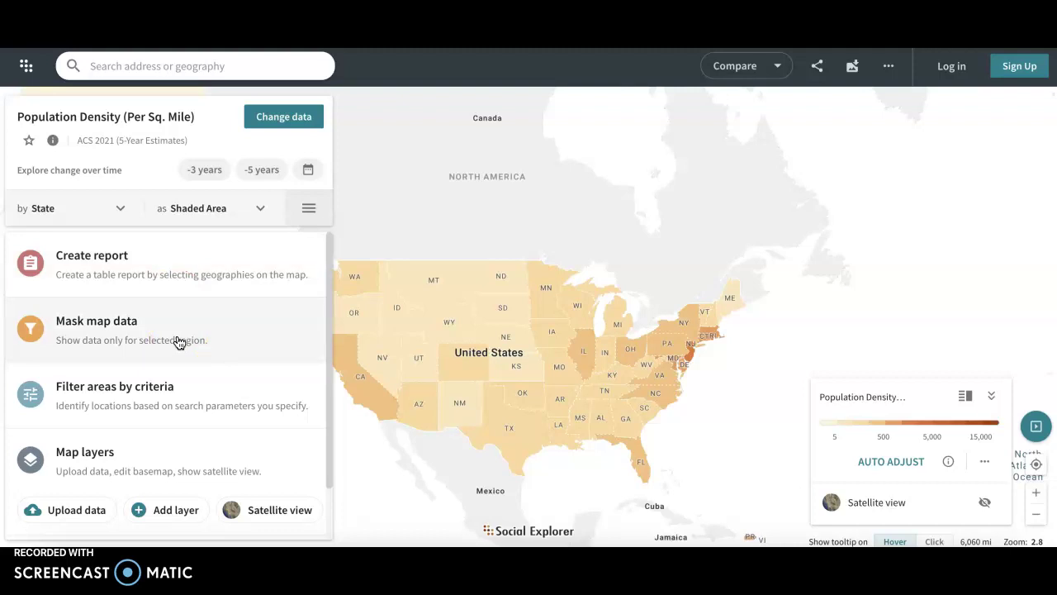
pyautogui.scroll(-1, 154, 384)
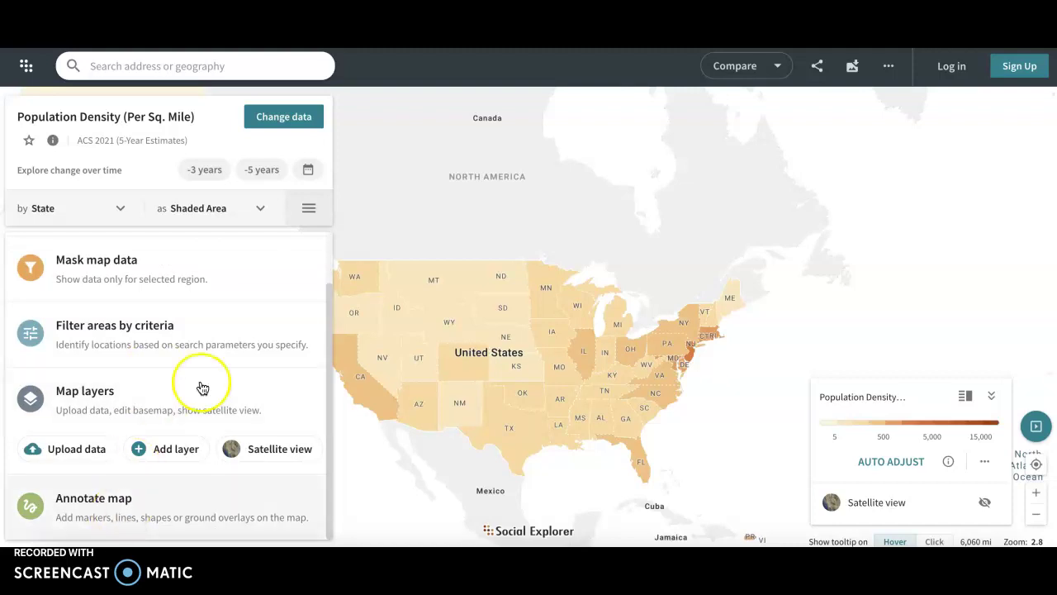
pyautogui.scroll(1, 228, 334)
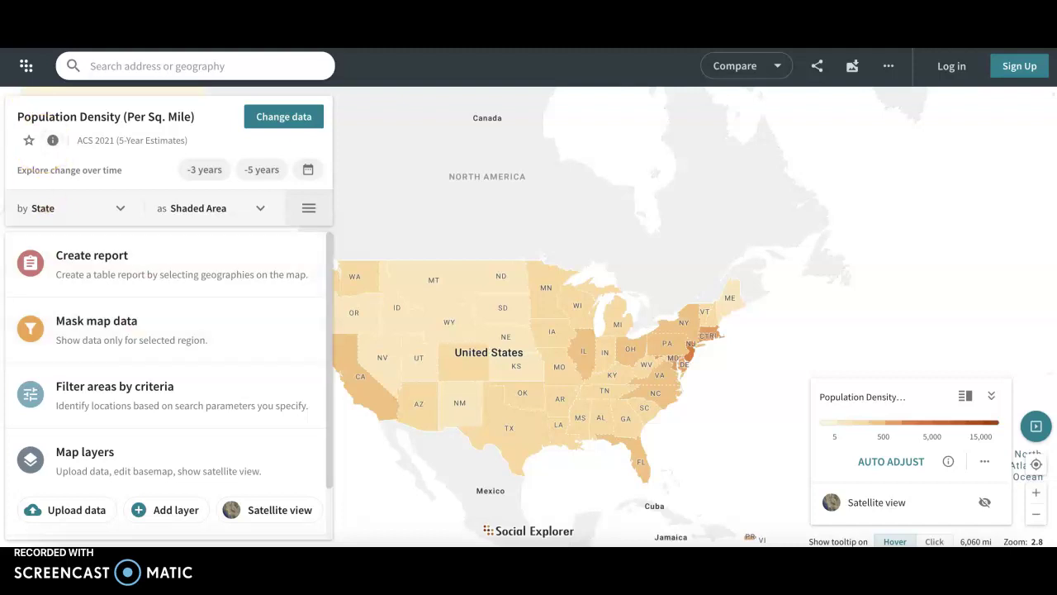
# Return to the dashboard, open Teach and Learn > Data Snacks, and scroll the latest stories
pyautogui.click(27, 71)
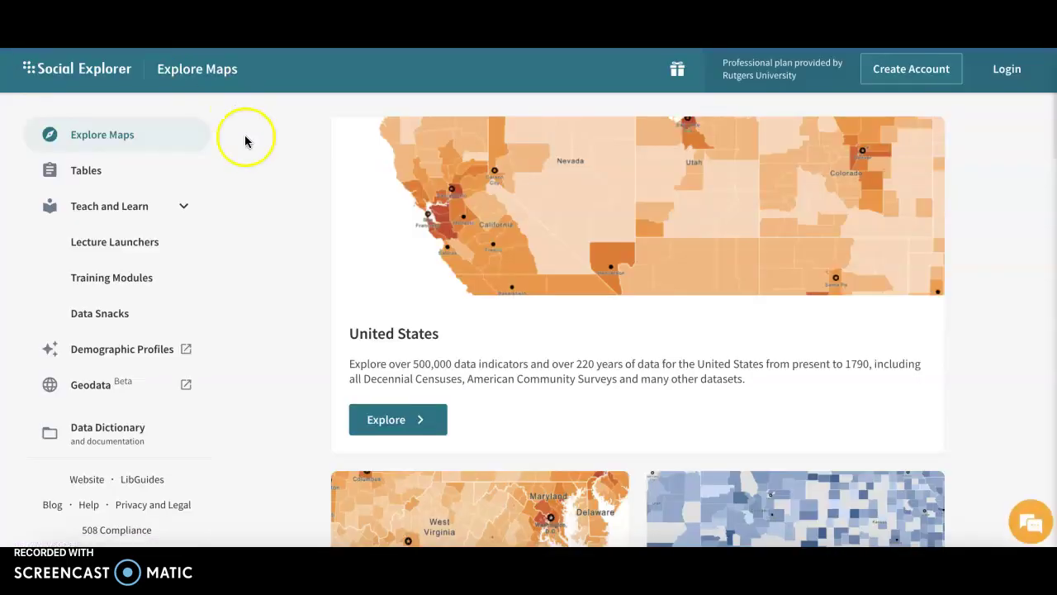
pyautogui.click(116, 318)
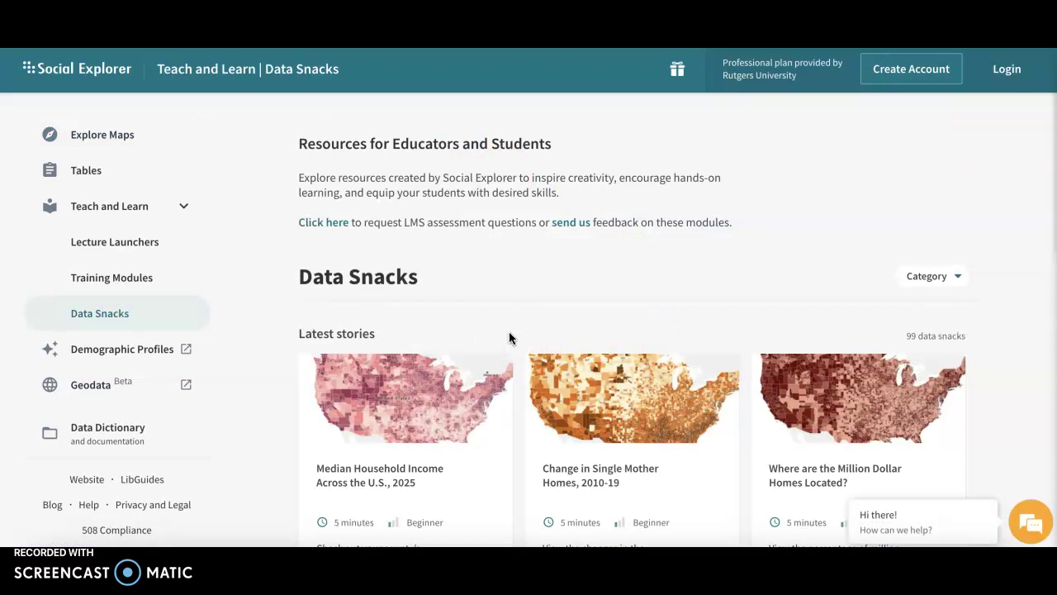
pyautogui.scroll(-1, 661, 351)
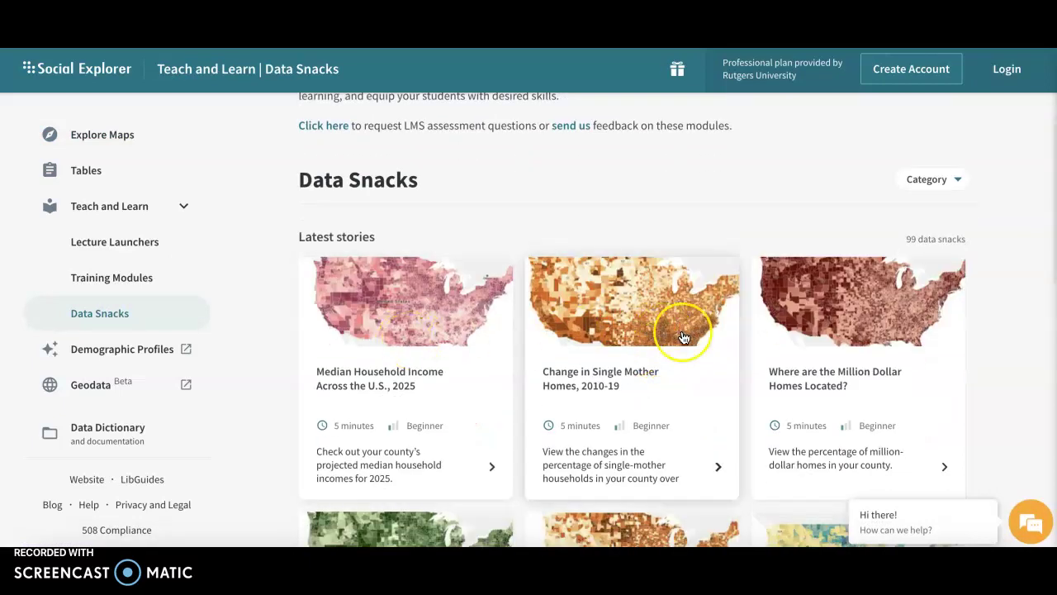
pyautogui.scroll(-1, 684, 338)
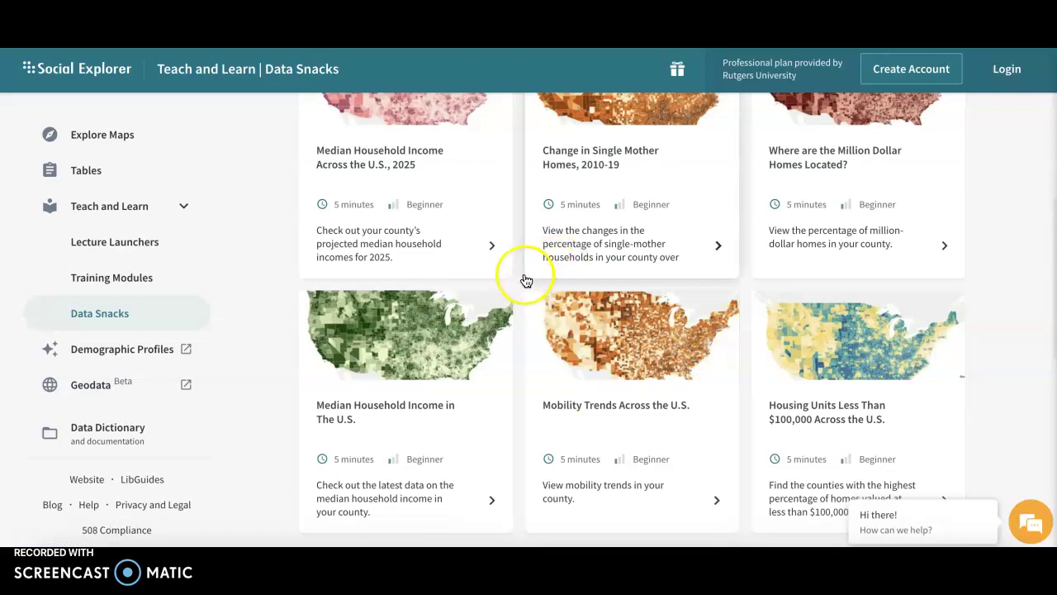
pyautogui.scroll(-4, 292, 276)
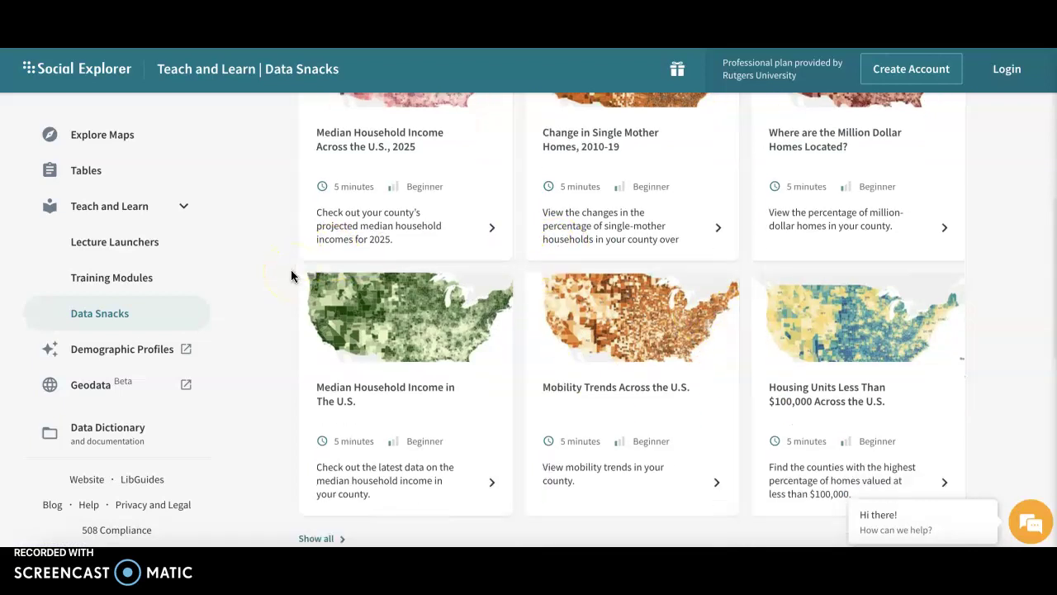
pyautogui.scroll(-5, 293, 276)
# Open the Enslaved U.S. Population in 1790 story map of county shares (6.9%–69.2%)
pyautogui.click(394, 304)
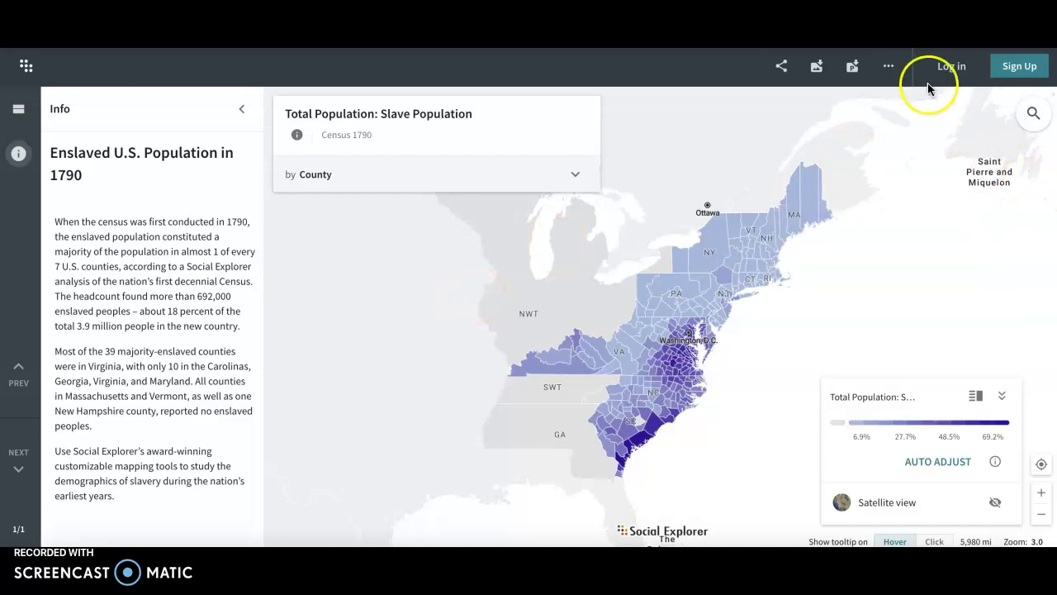
pyautogui.moveTo(528, 355)
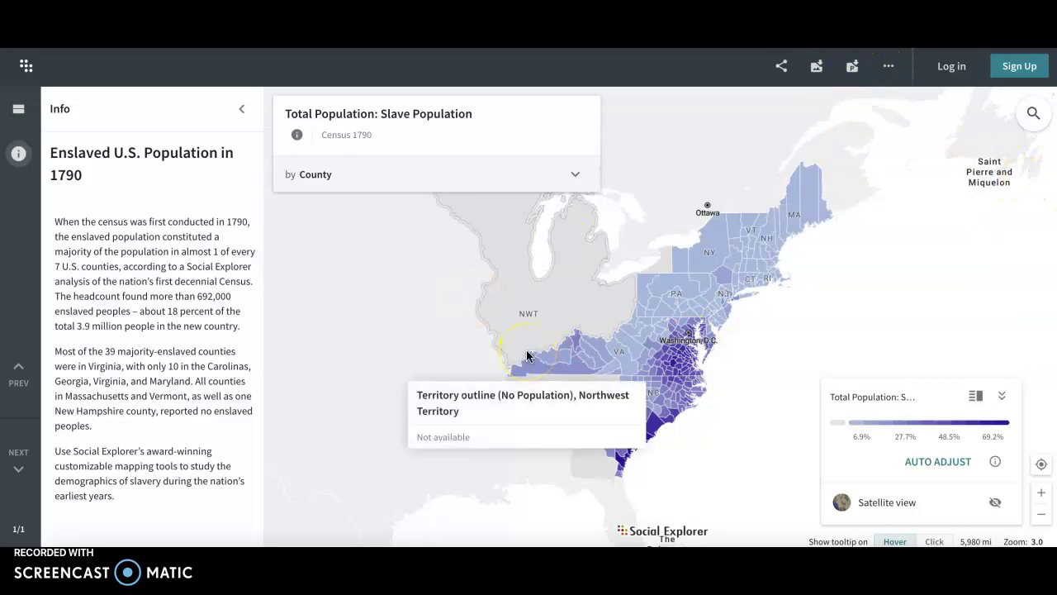
# Leave the story map, view Demographic Profiles, then return to the Explore Maps page
pyautogui.click(27, 68)
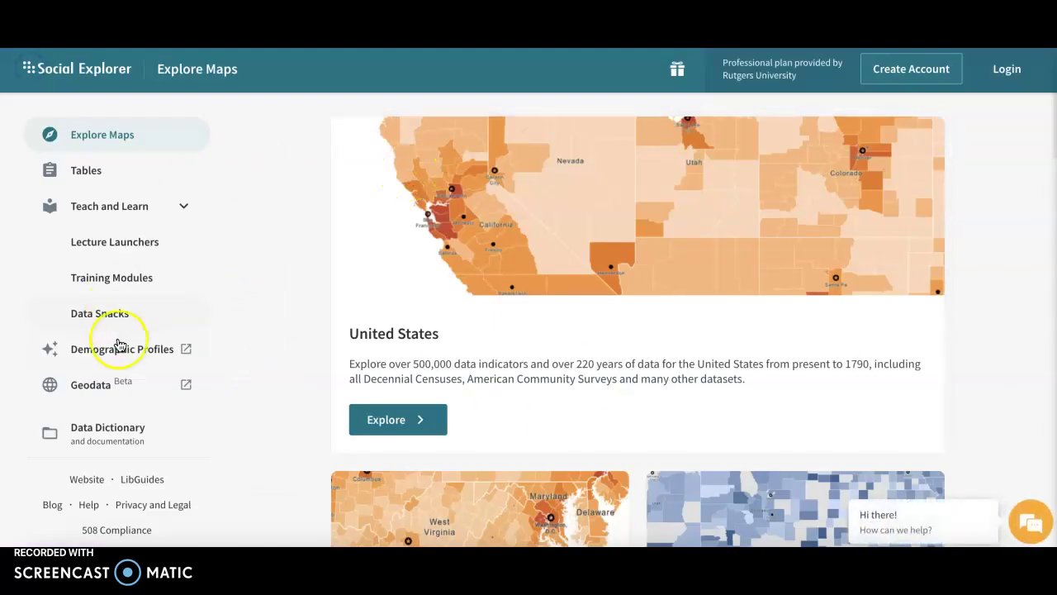
pyautogui.click(121, 349)
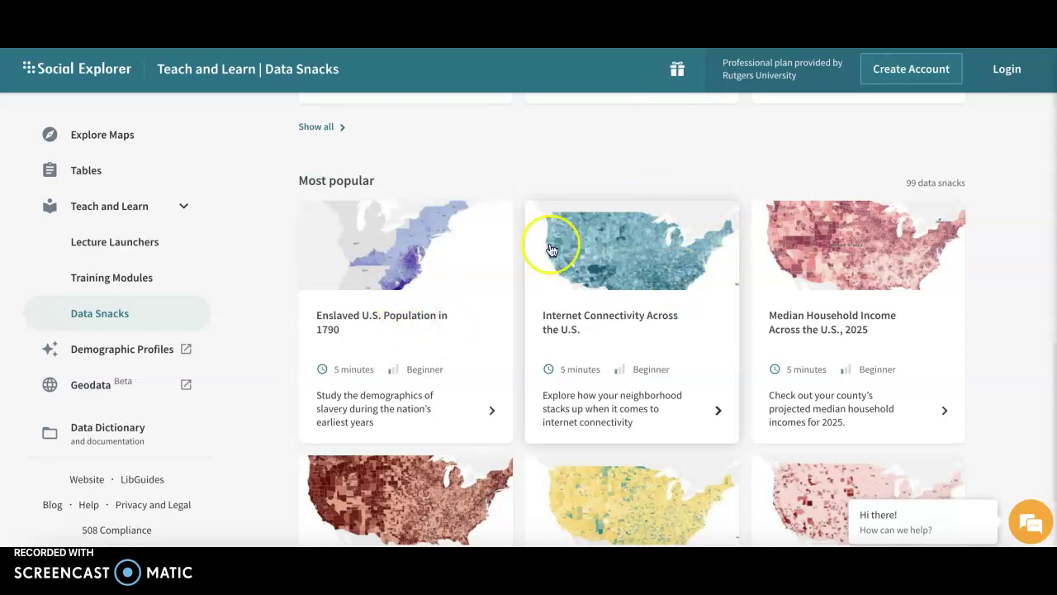
pyautogui.click(102, 139)
pyautogui.click(652, 250)
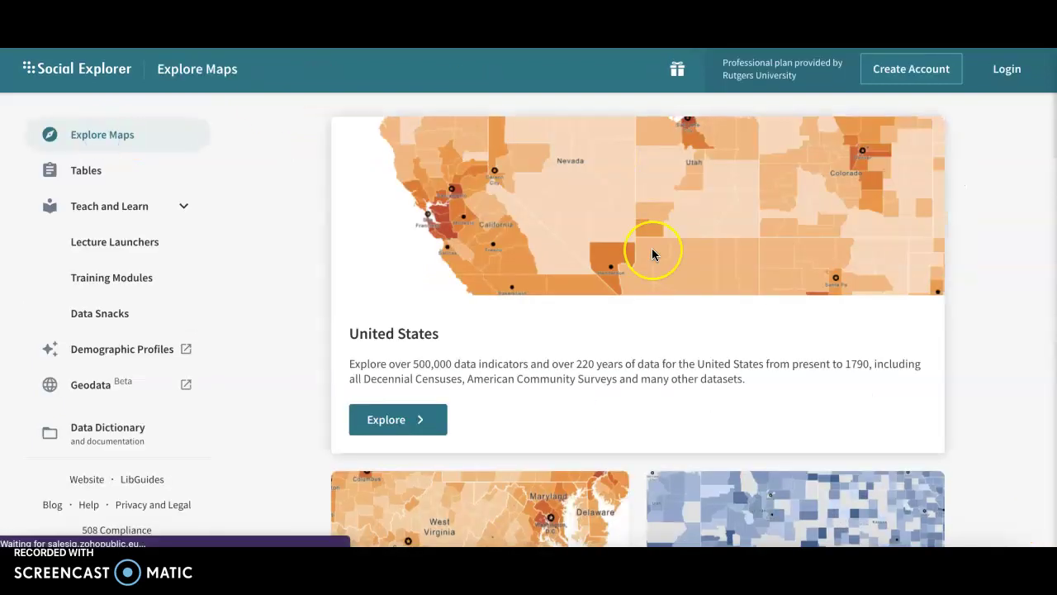